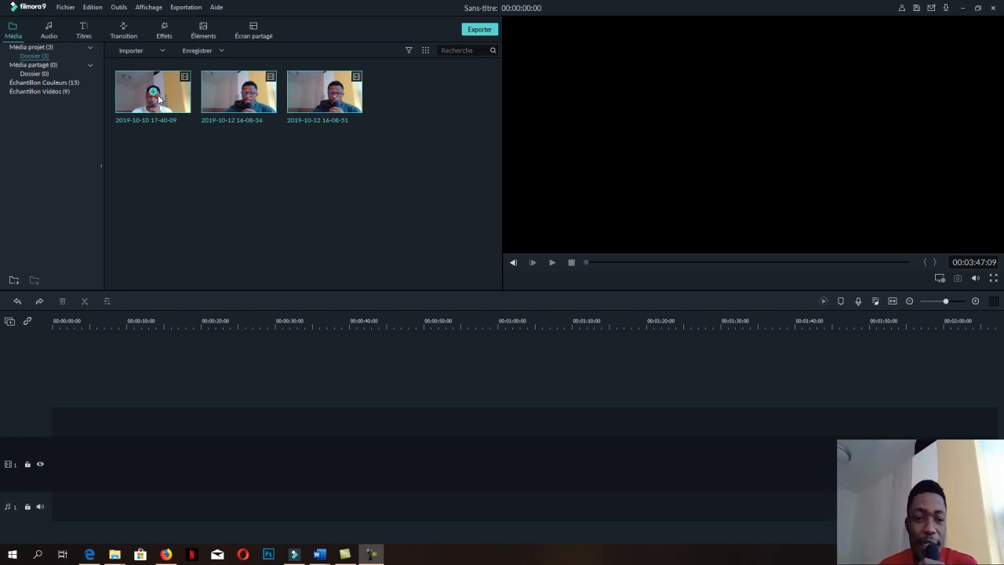
- Preview a few split-screen layouts and add the full-height side-by-side two-panel layout to the timeline
click(262, 44)
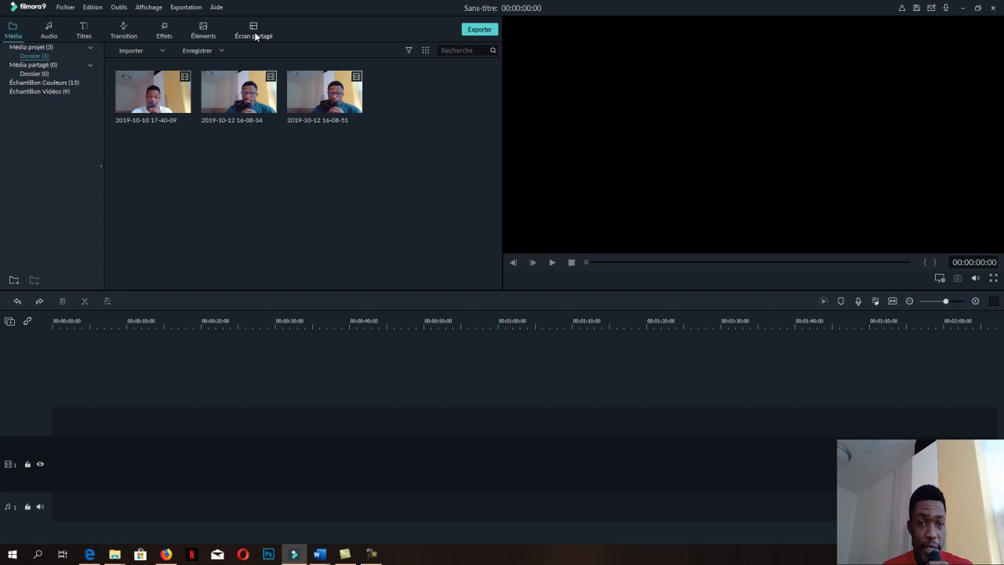
click(256, 37)
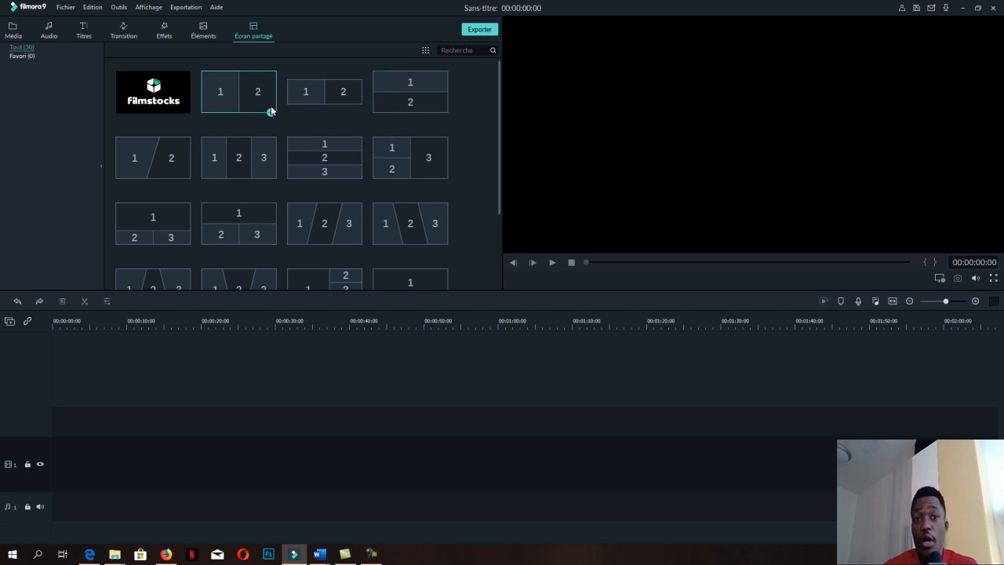
click(416, 105)
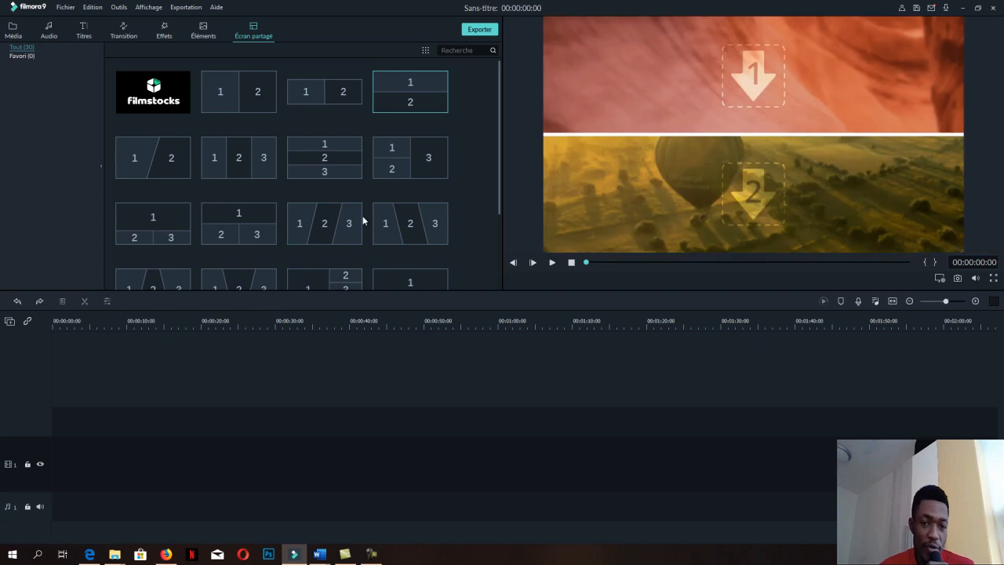
click(322, 232)
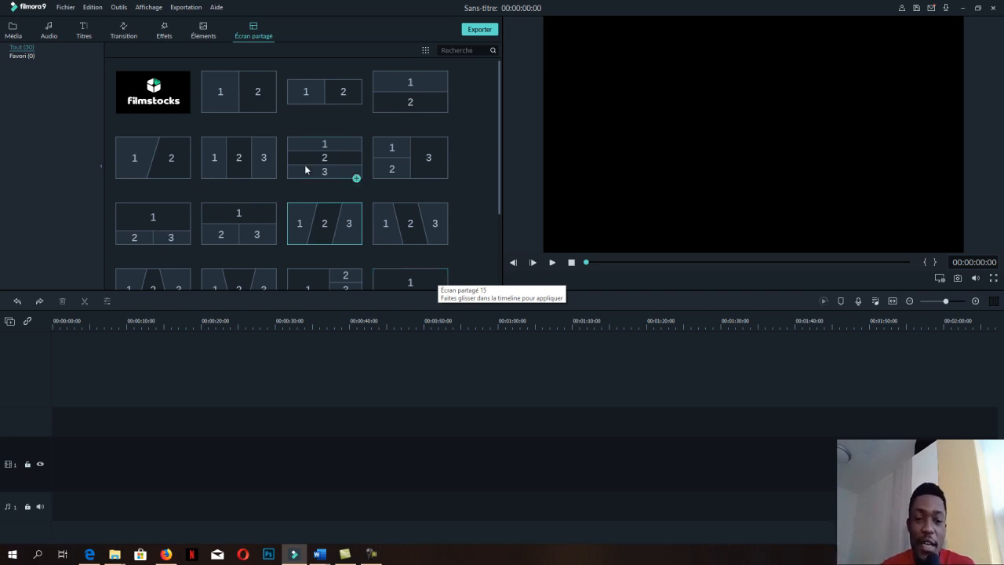
click(235, 93)
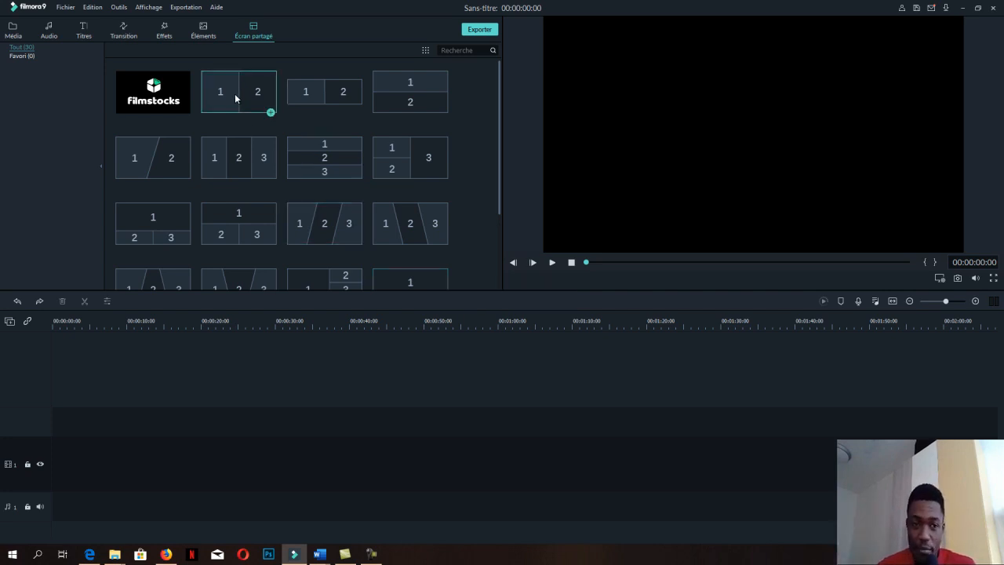
click(271, 113)
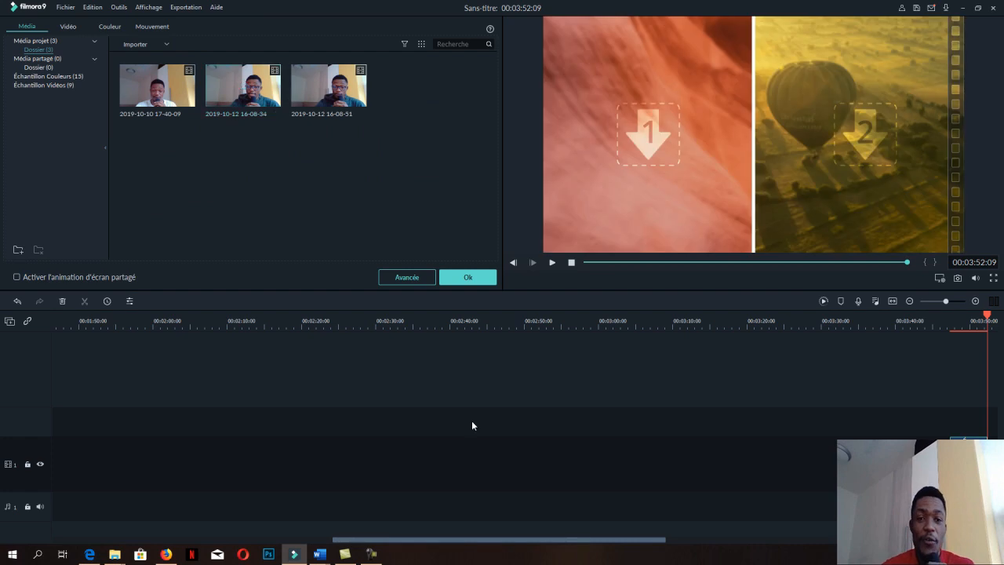
- Move the split-screen clip earlier along video track 1 to about 54 seconds
drag(969, 494, 89, 475)
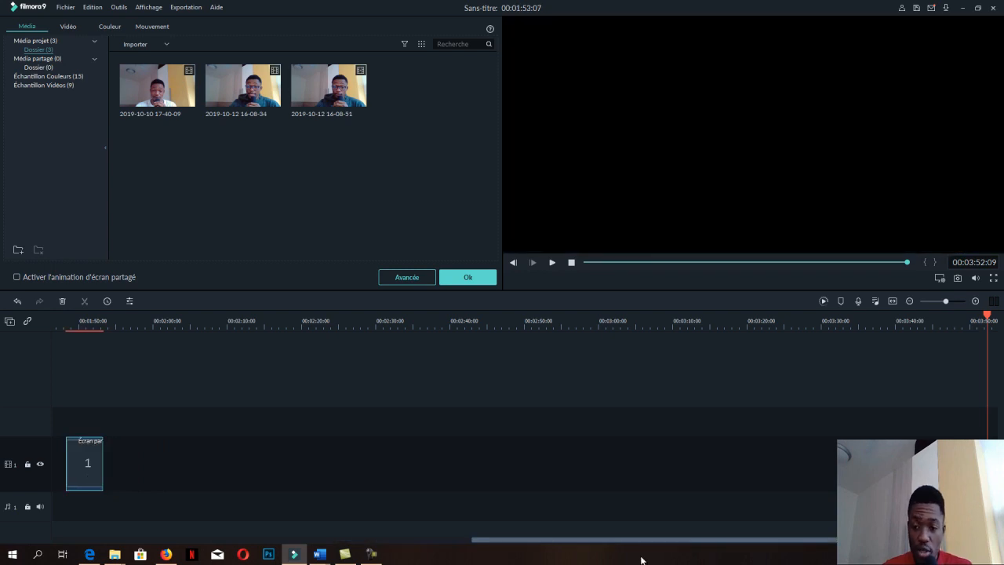
drag(609, 542, 463, 541)
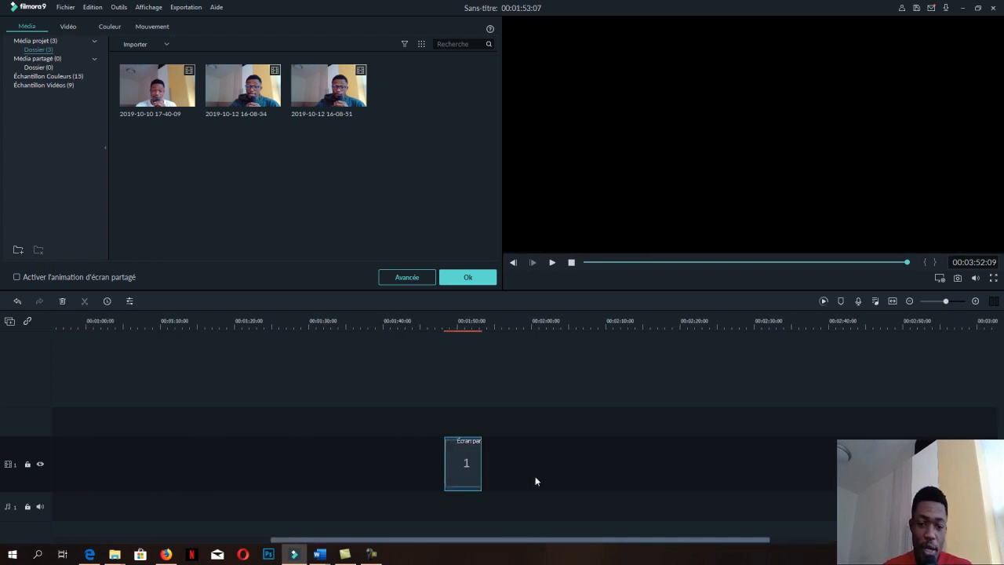
drag(533, 473, 74, 435)
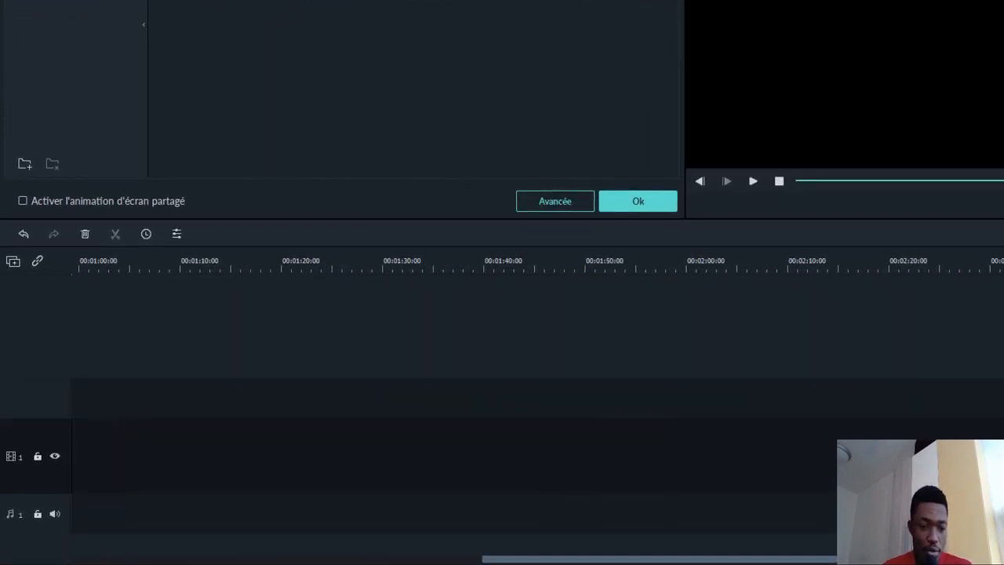
drag(461, 553, 78, 558)
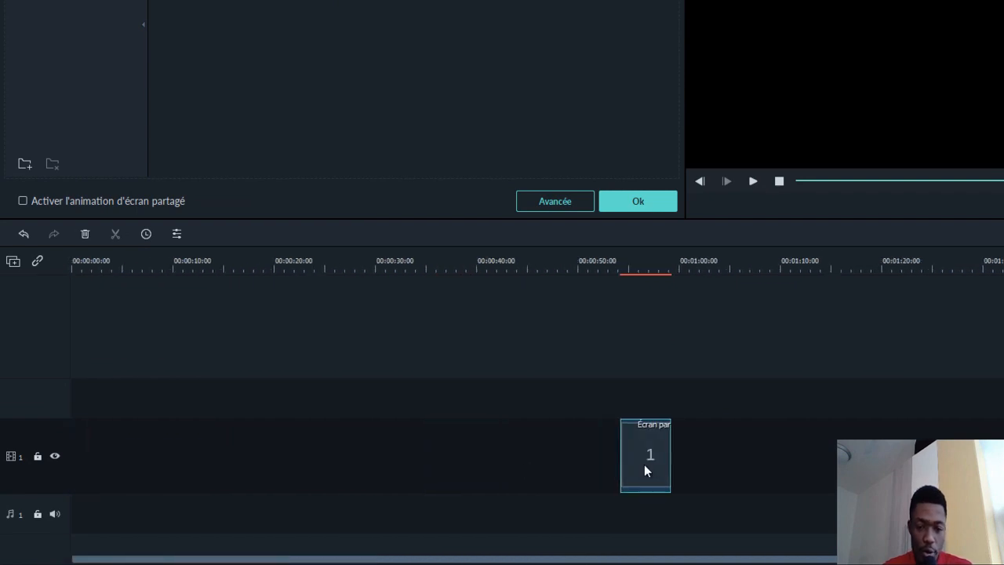
drag(644, 465, 75, 408)
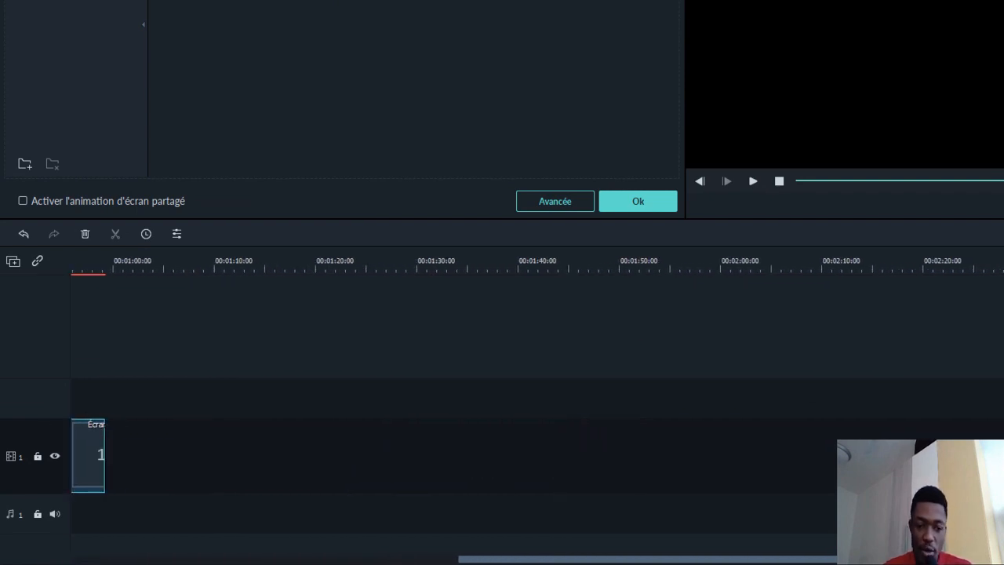
- Extend the split-screen clip's start back to 00:00:00:00 so it lasts about 59 seconds
key(ctrl+minus)
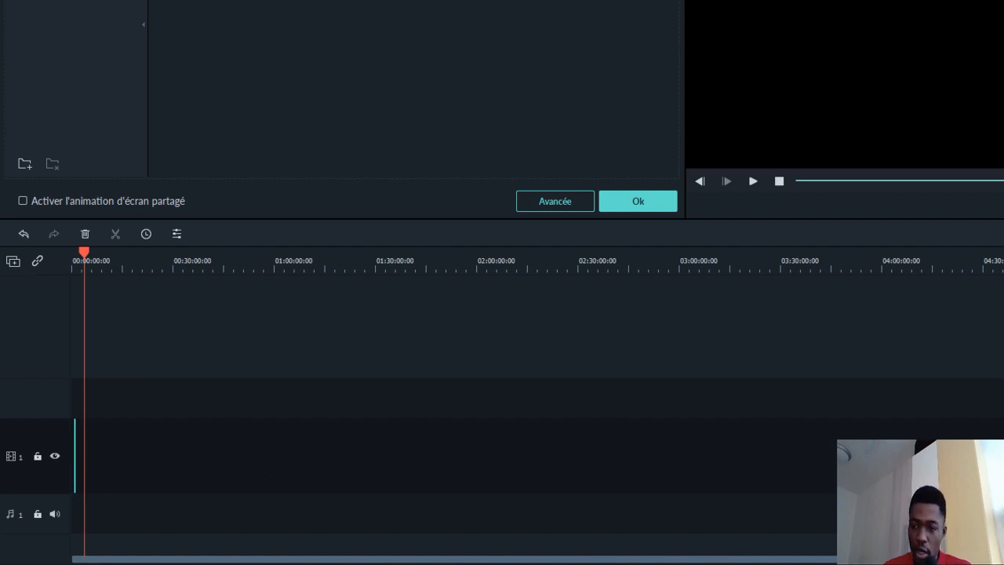
key(ctrl+plus)
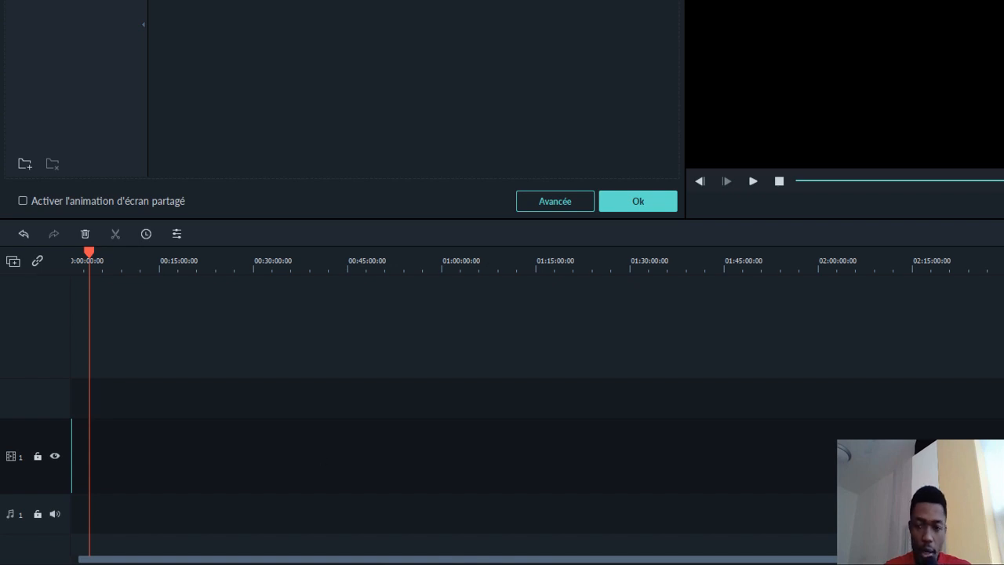
key(ctrl+plus)
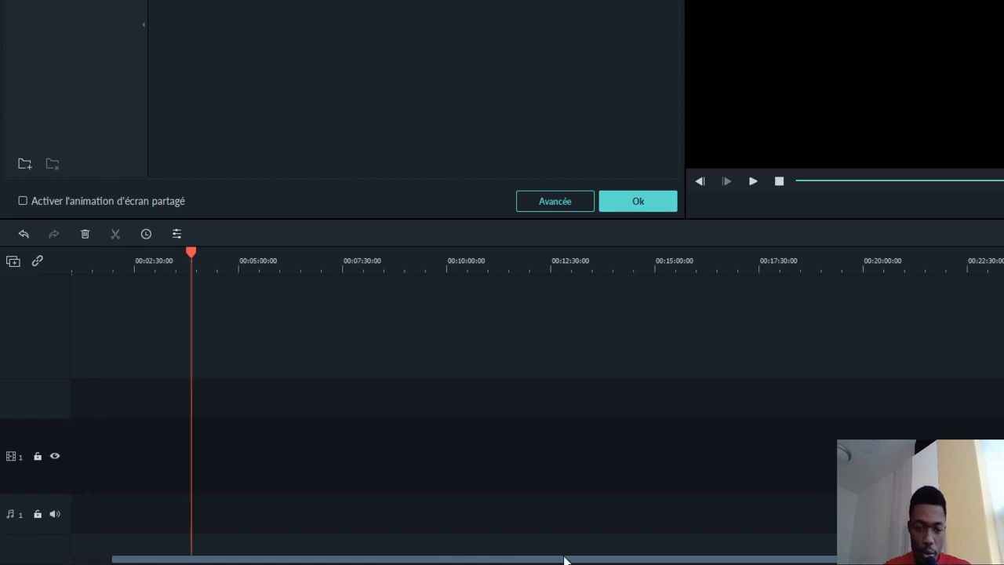
drag(565, 559, 315, 560)
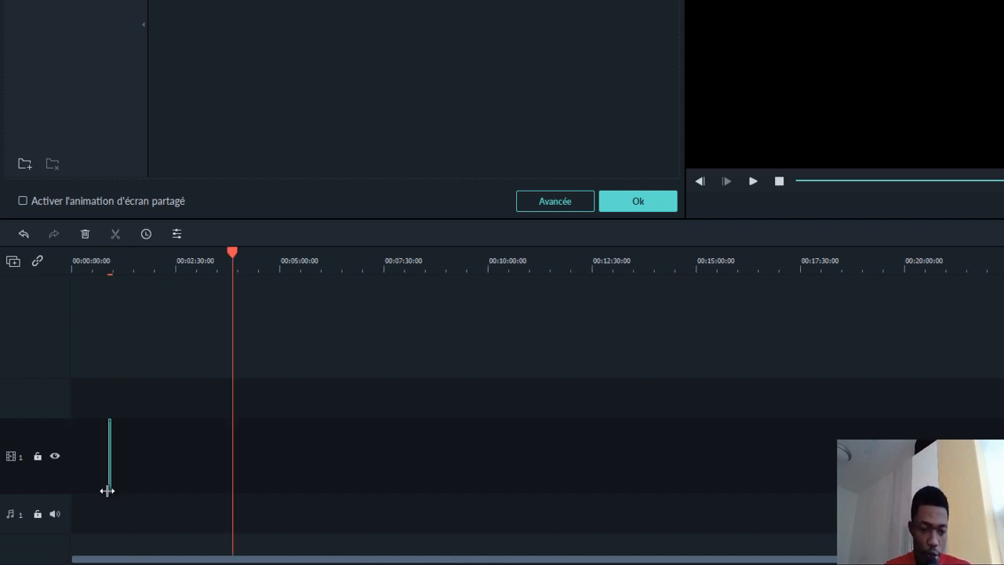
drag(108, 479, 4, 511)
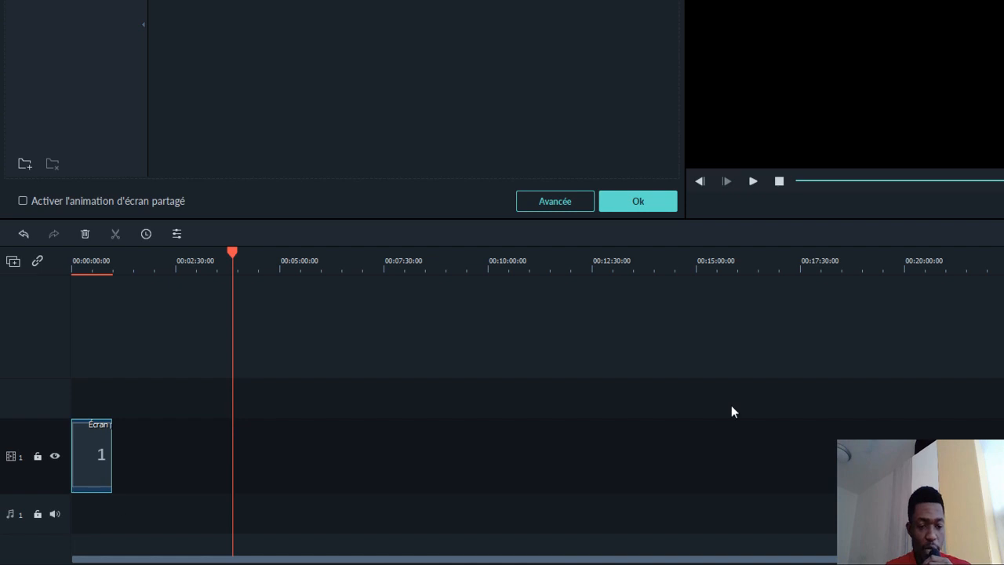
click(95, 464)
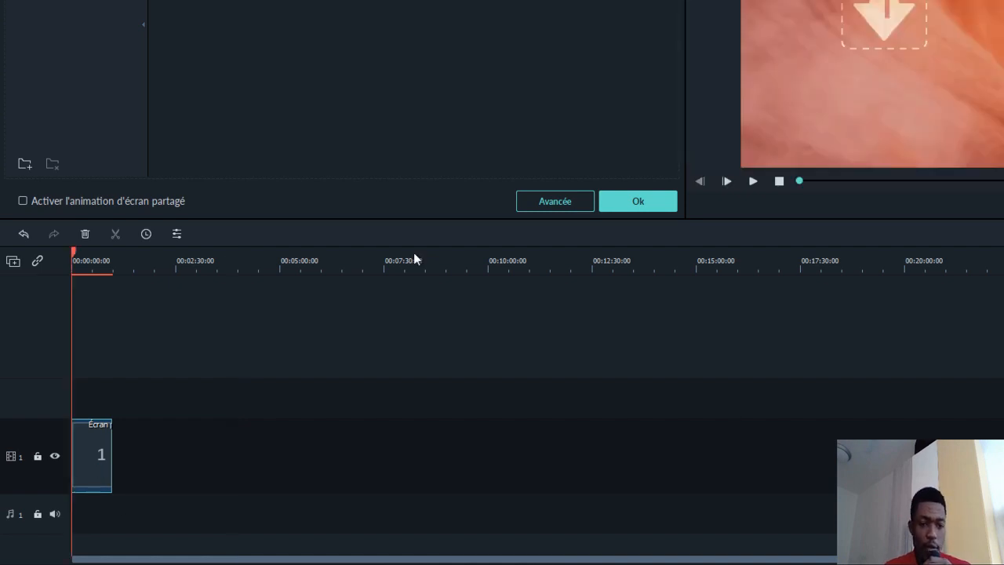
click(556, 196)
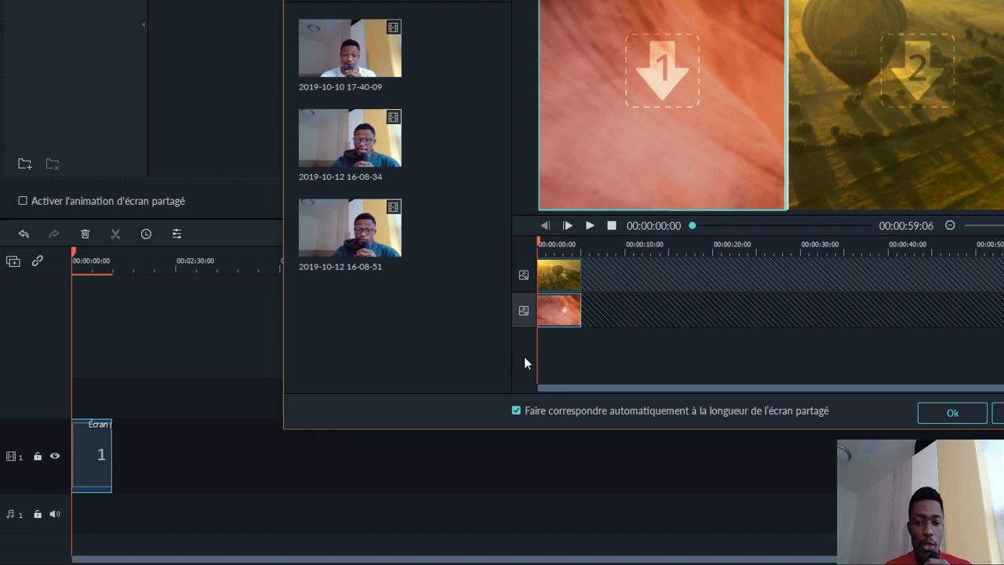
click(558, 286)
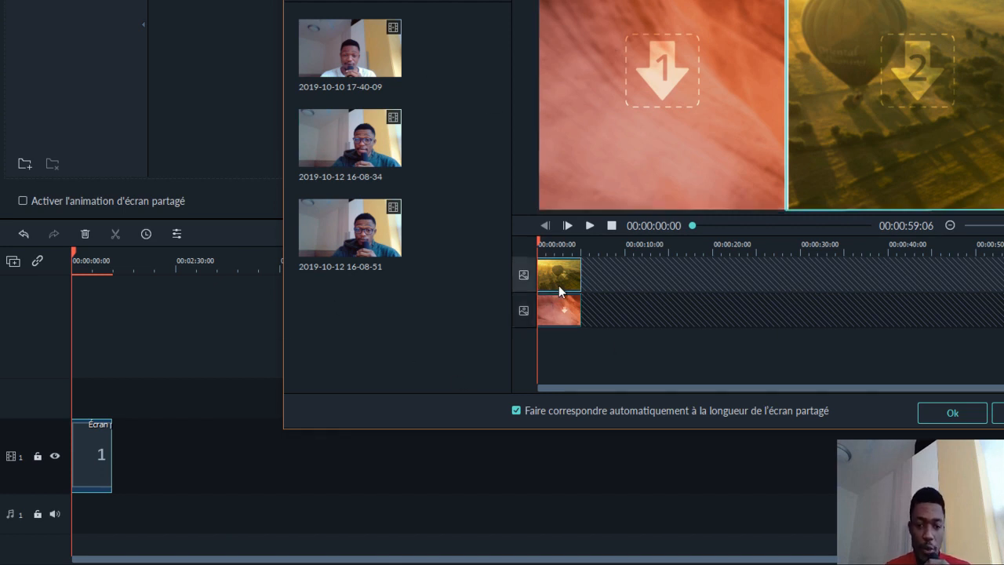
click(363, 46)
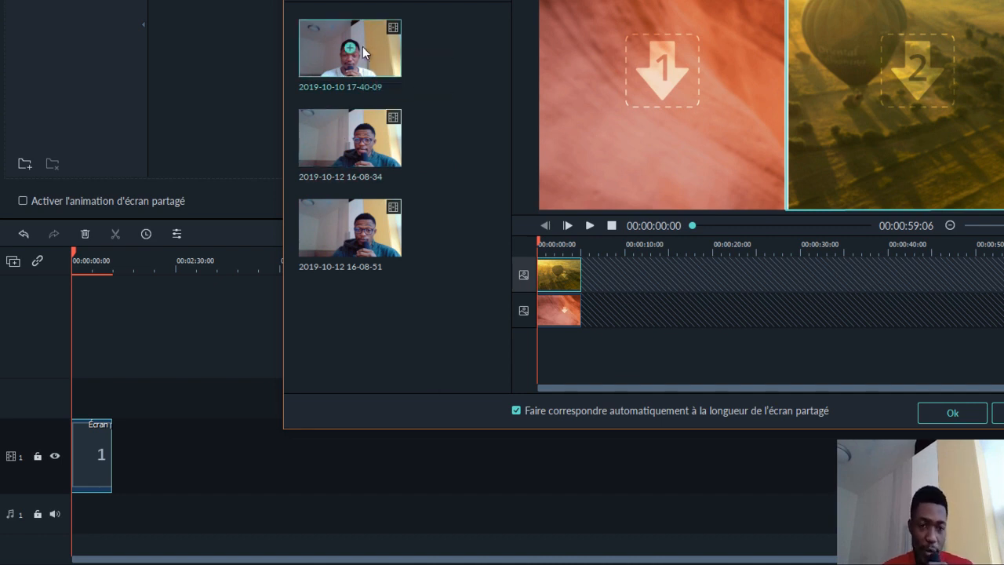
drag(362, 47, 636, 94)
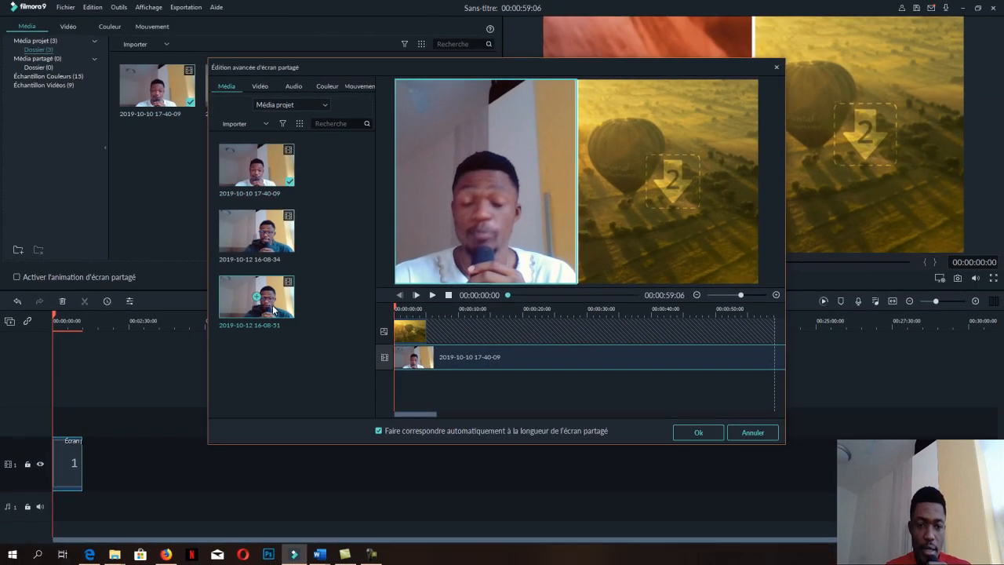
drag(273, 311, 659, 256)
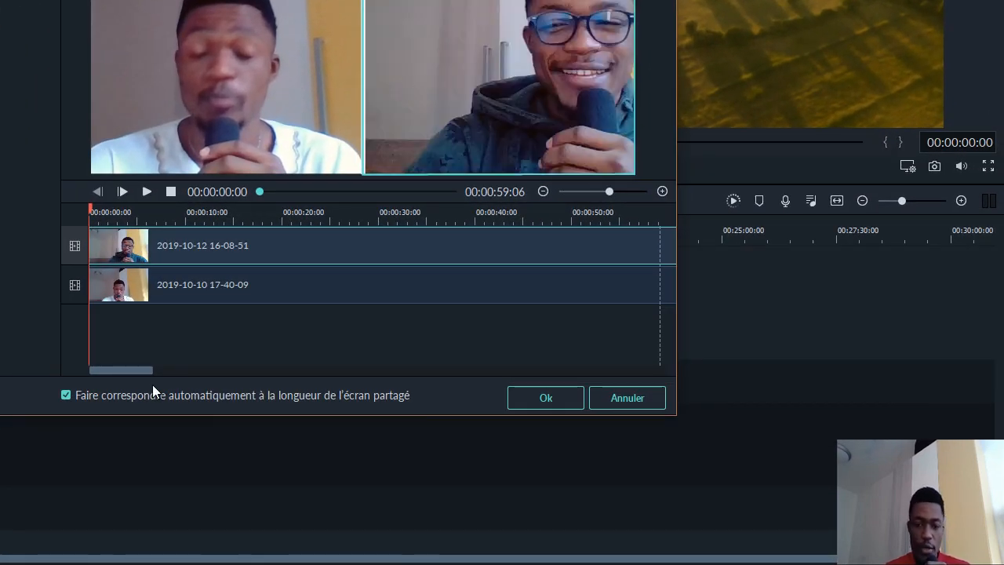
drag(139, 371, 477, 390)
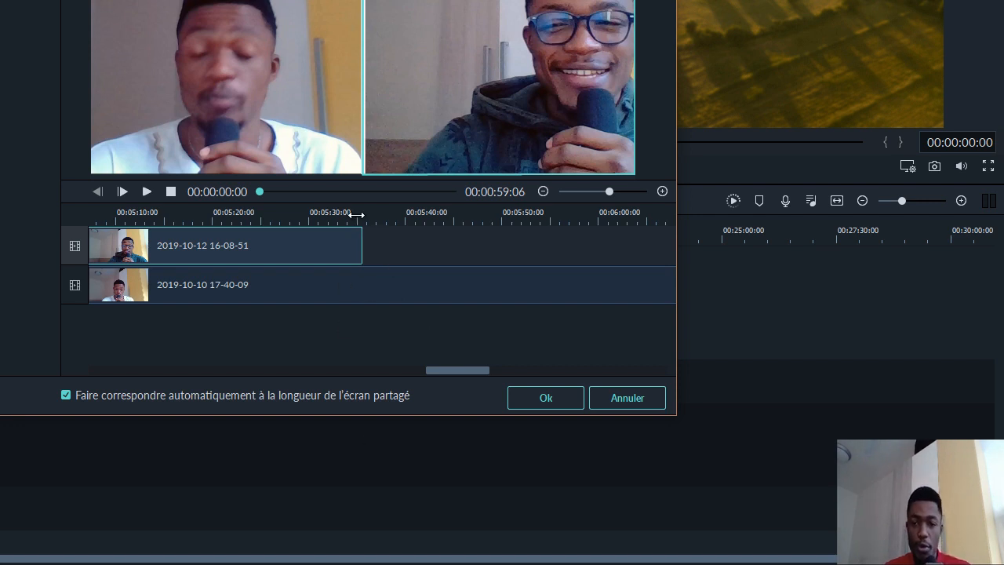
click(357, 215)
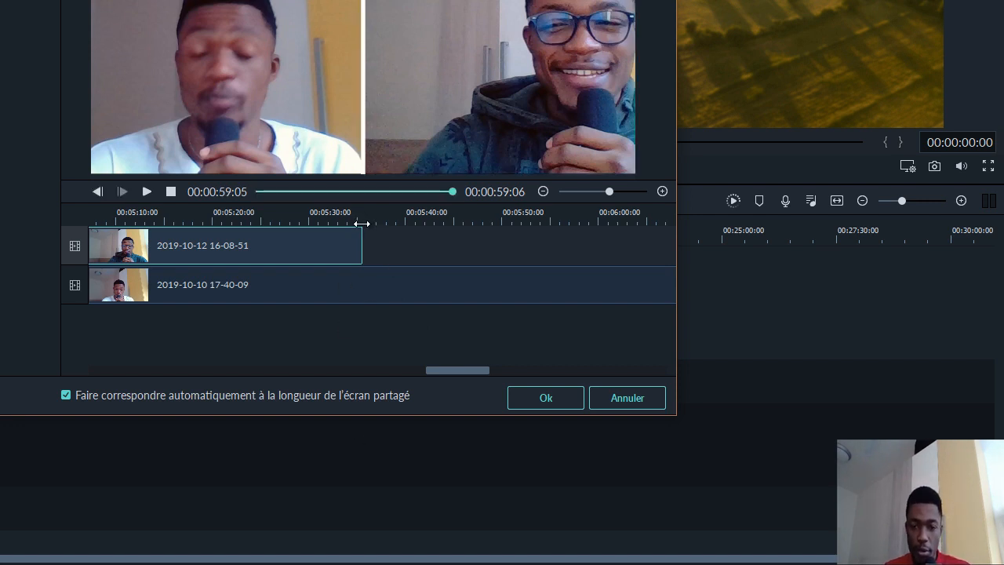
click(592, 293)
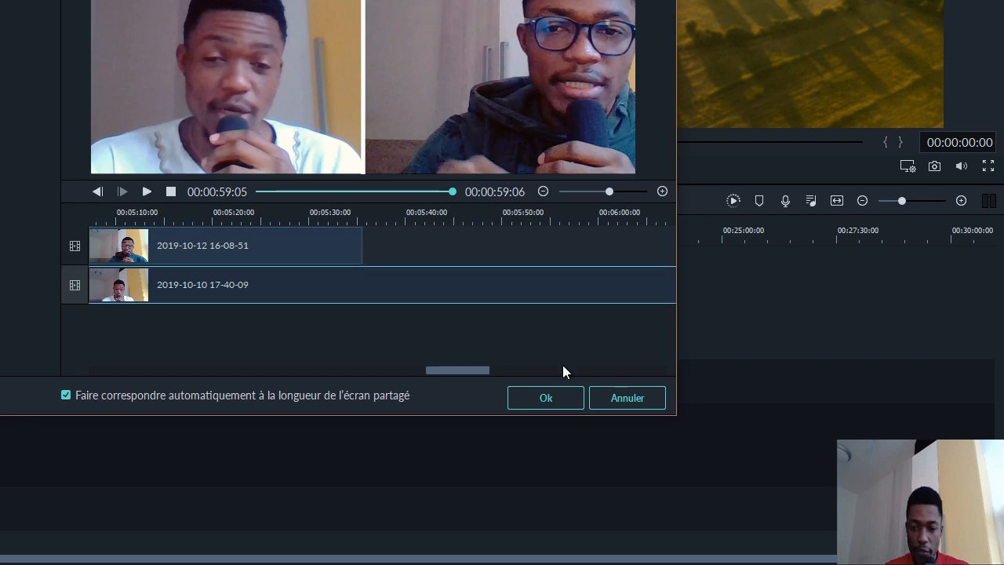
drag(489, 365, 609, 360)
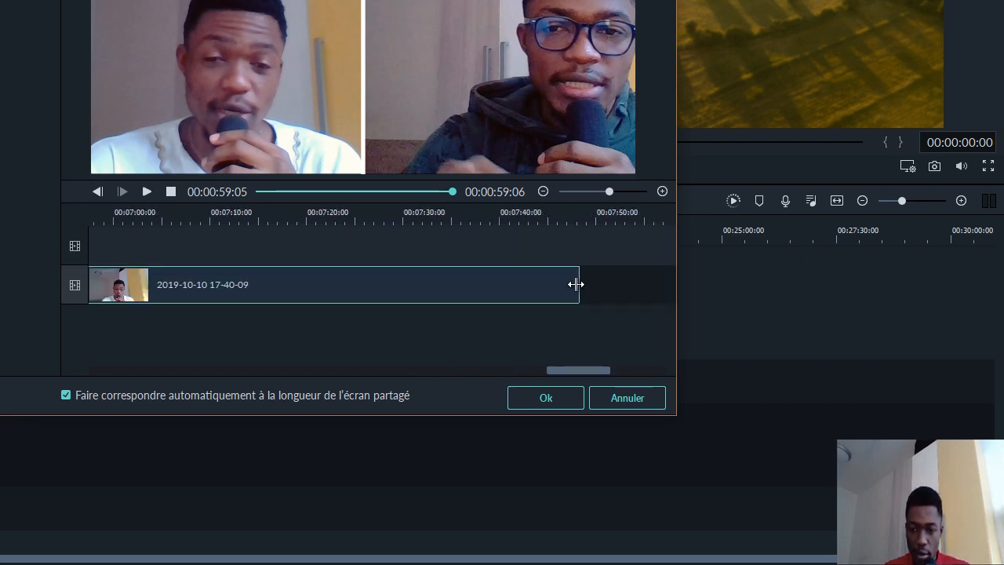
drag(575, 287, 328, 321)
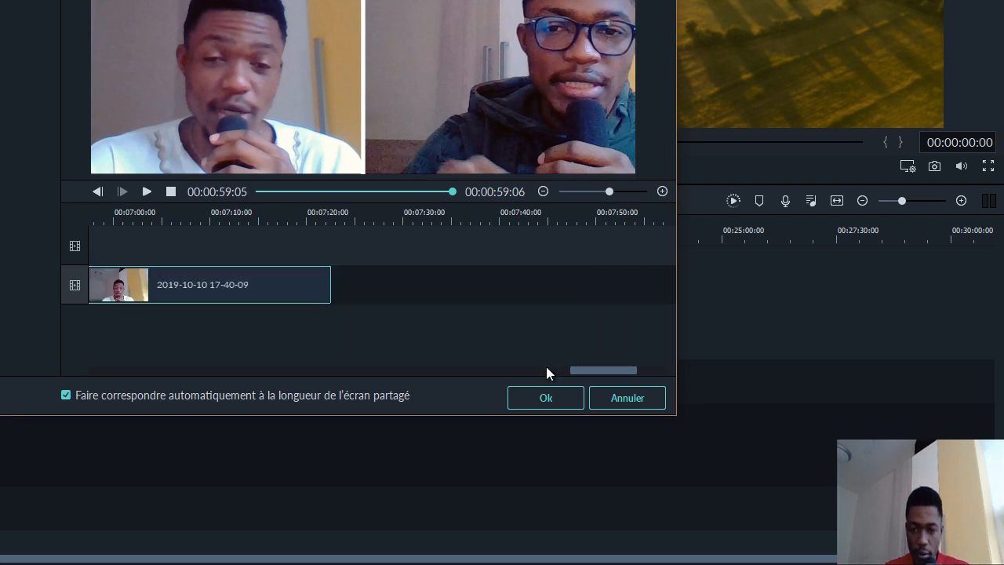
drag(585, 370, 523, 386)
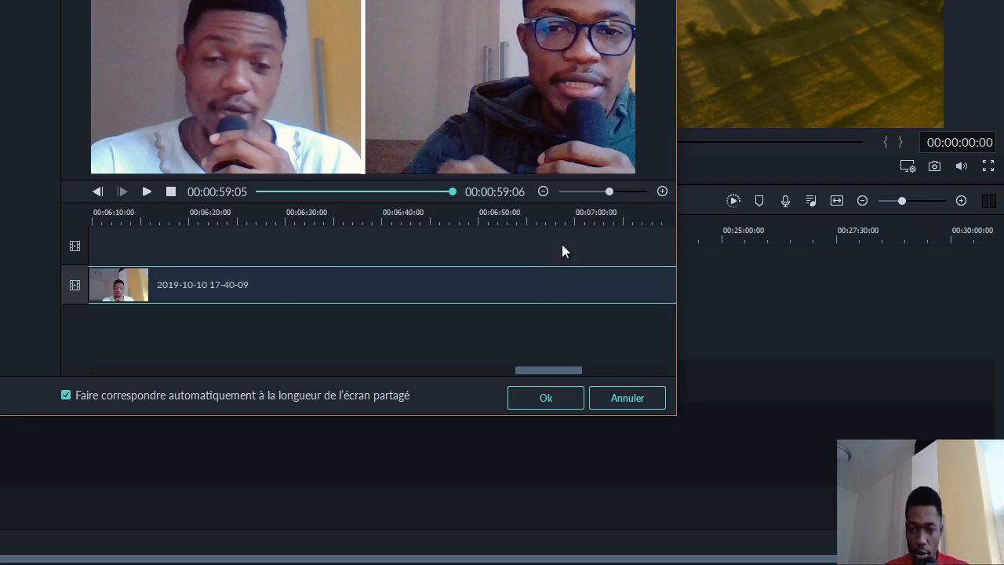
click(584, 193)
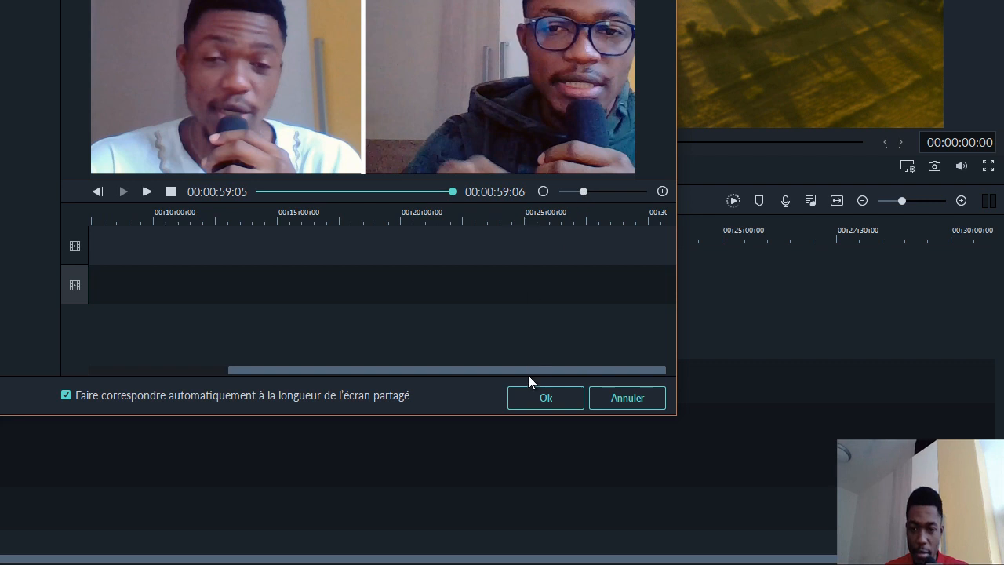
drag(524, 370, 372, 415)
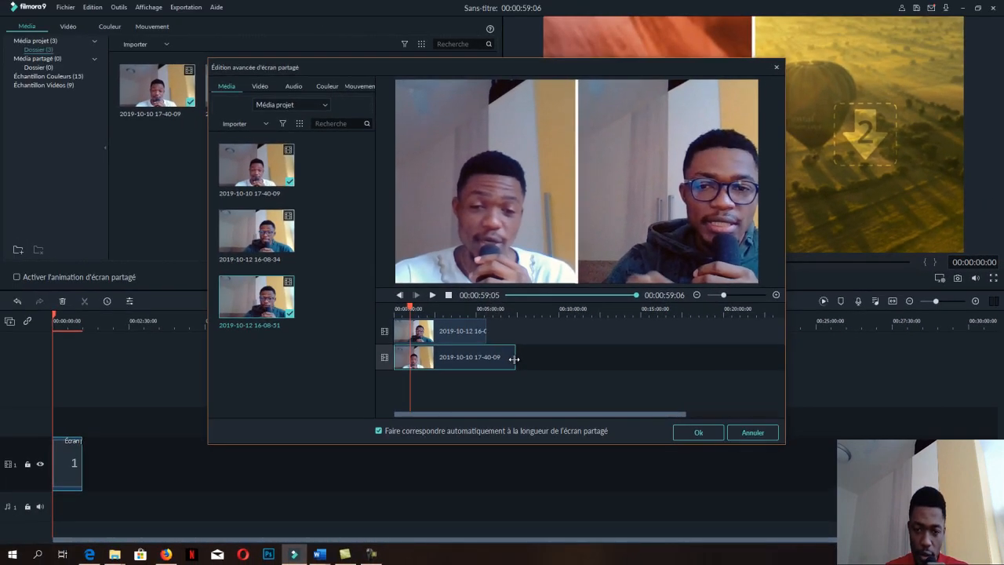
drag(487, 351, 460, 359)
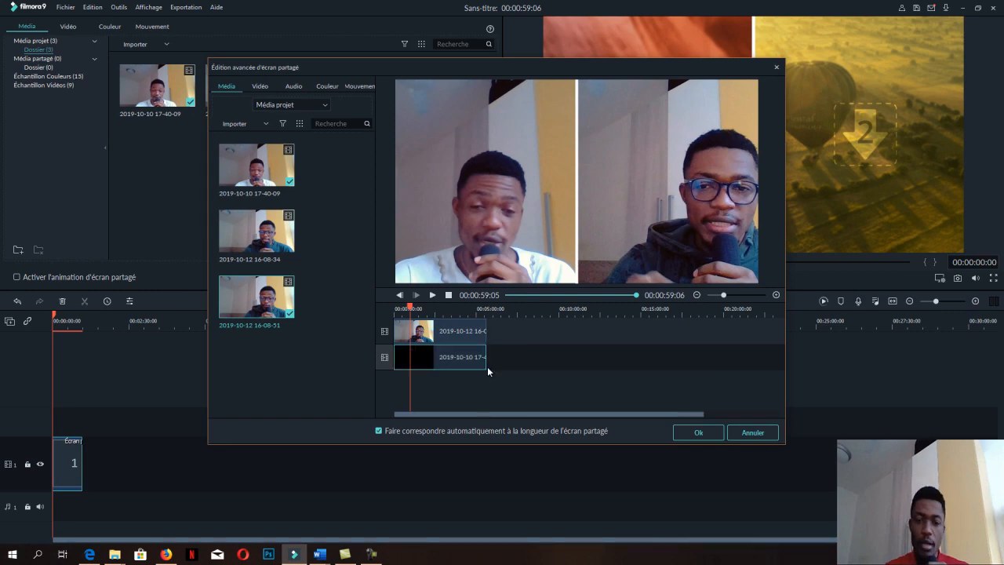
click(709, 432)
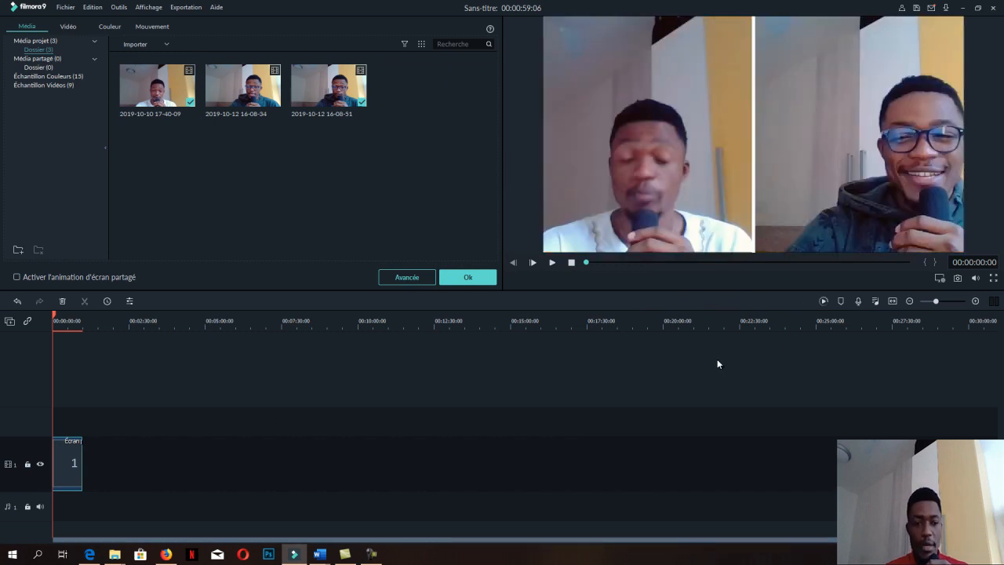
- Preview the first 16 seconds or so of the split screen and enable the split-screen animation
key(space)
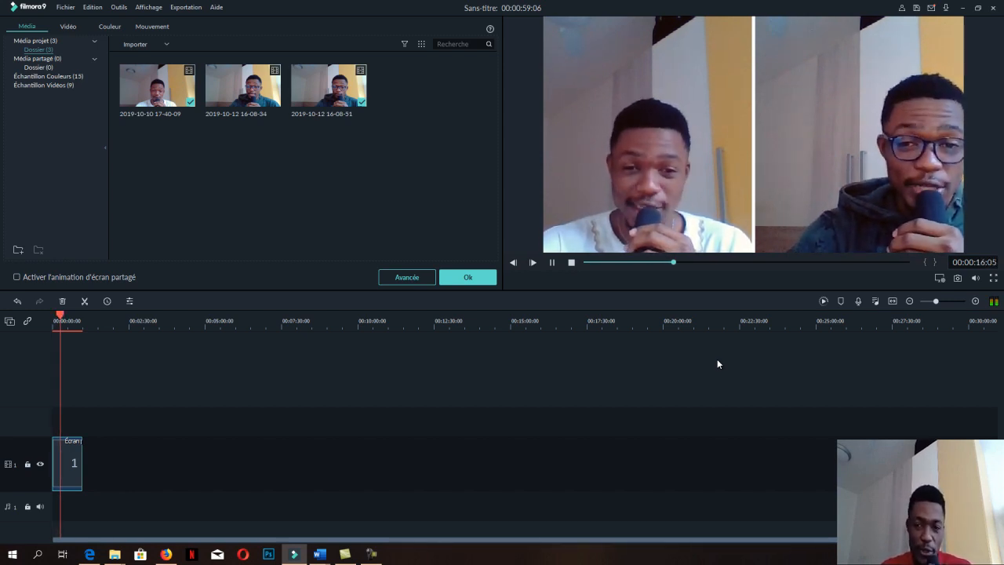
key(space)
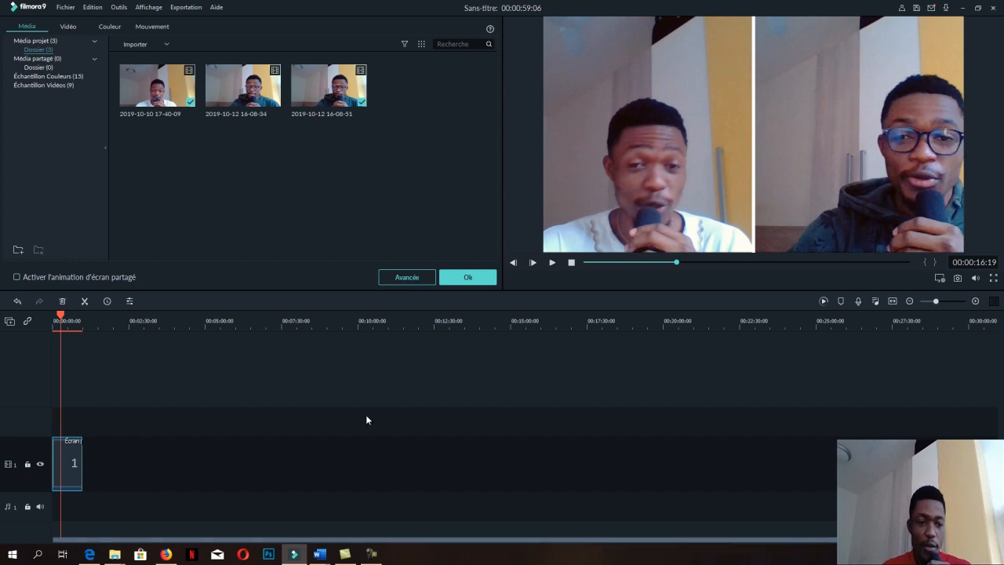
click(17, 277)
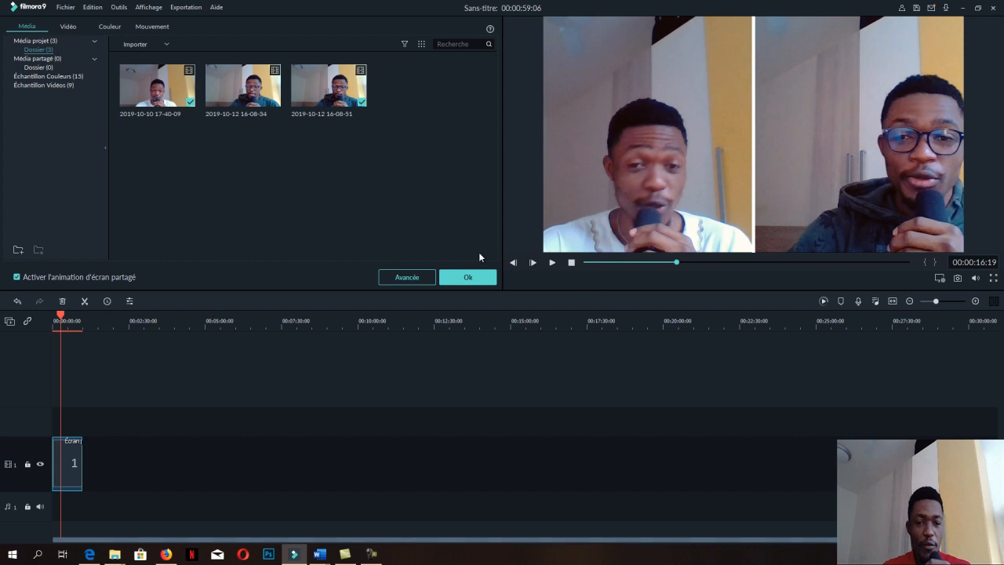
click(417, 278)
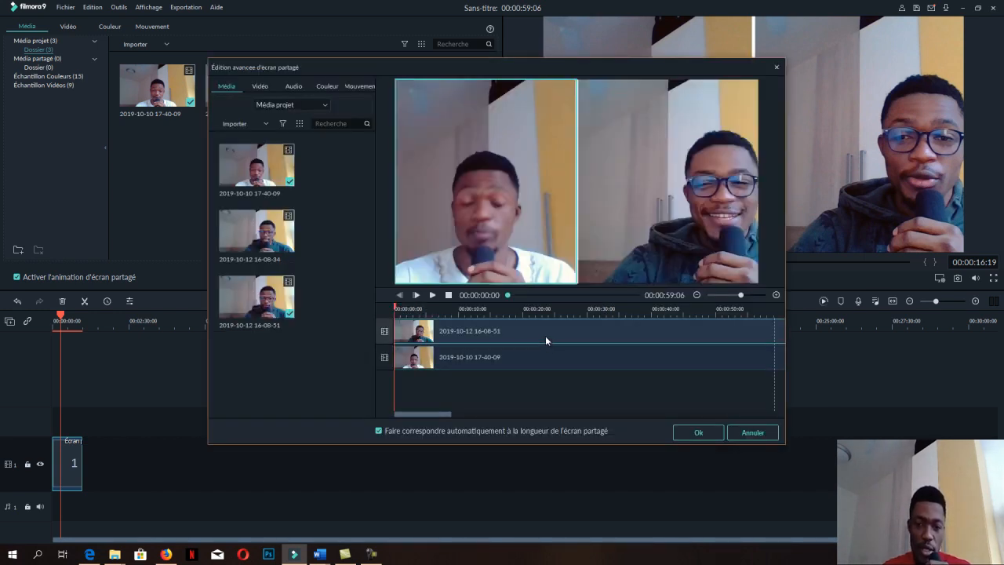
click(545, 336)
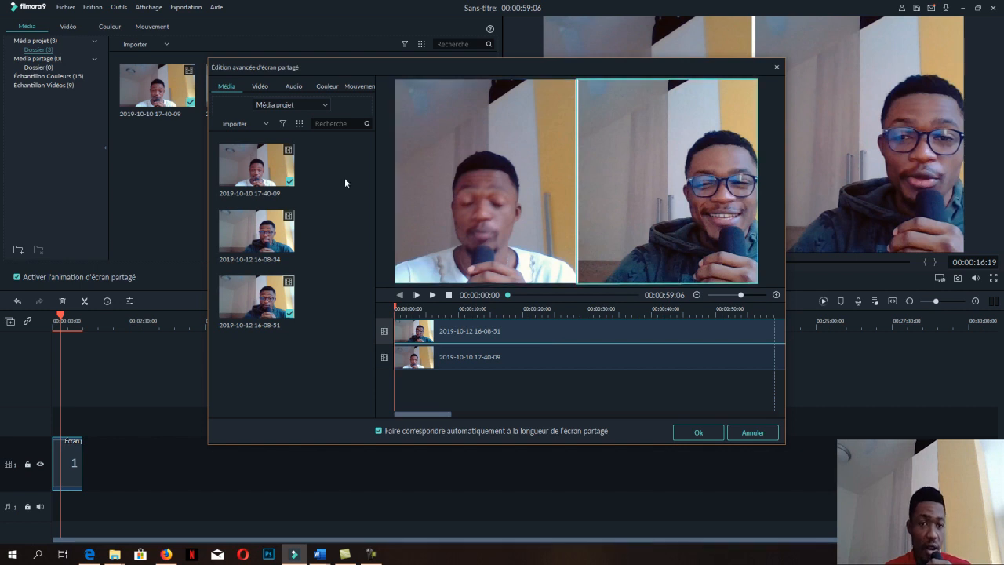
click(261, 89)
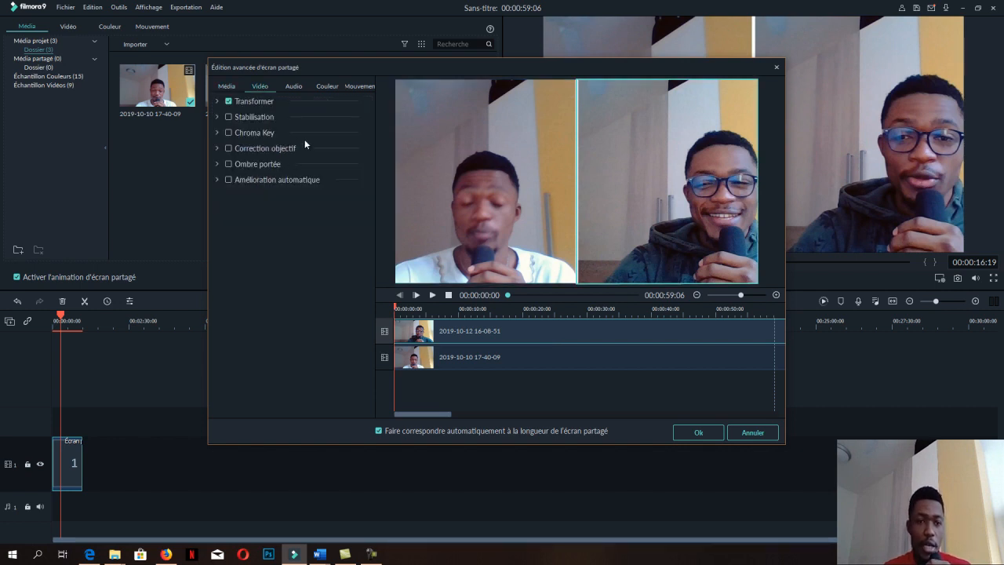
click(222, 117)
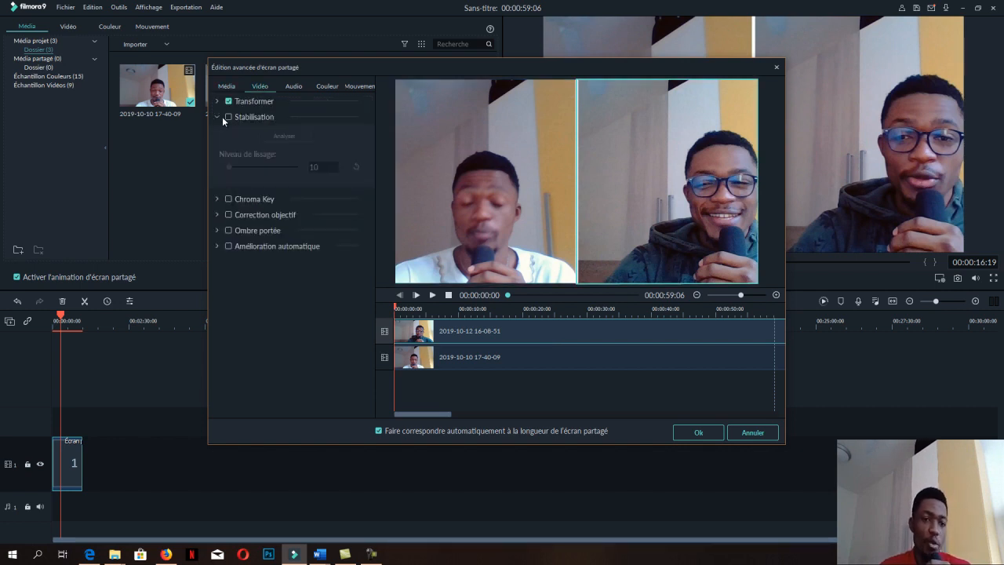
click(222, 116)
click(218, 101)
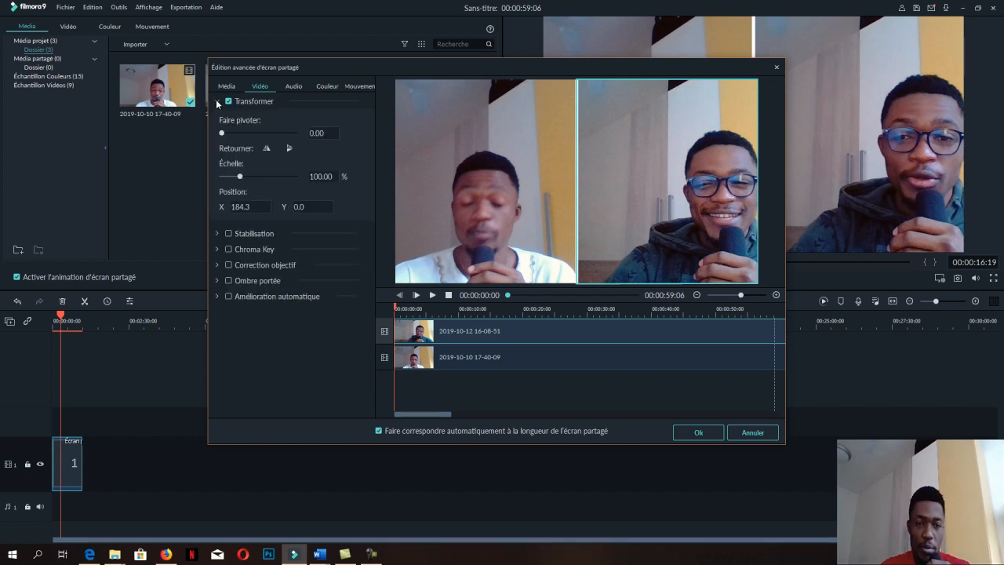
click(217, 101)
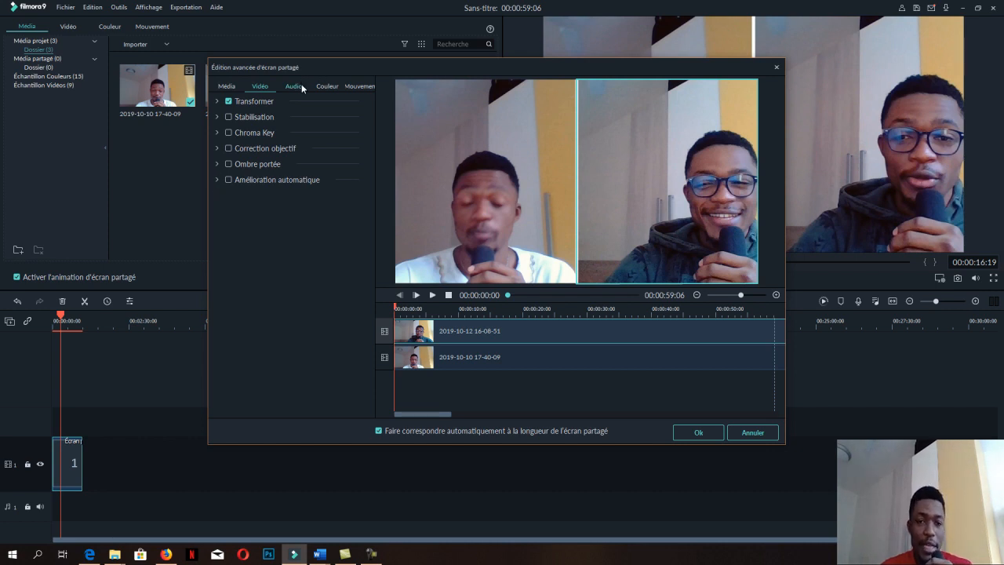
click(337, 88)
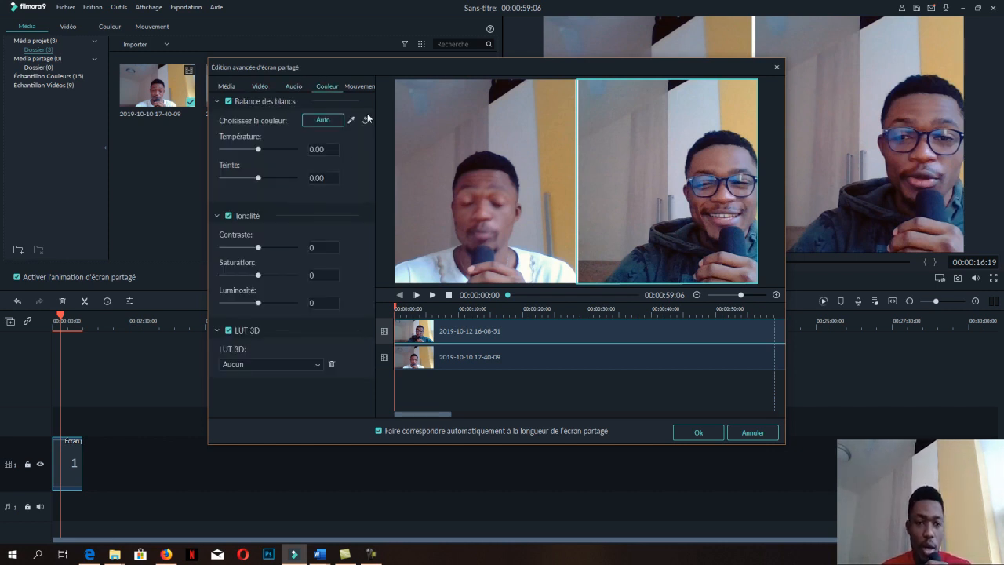
click(357, 88)
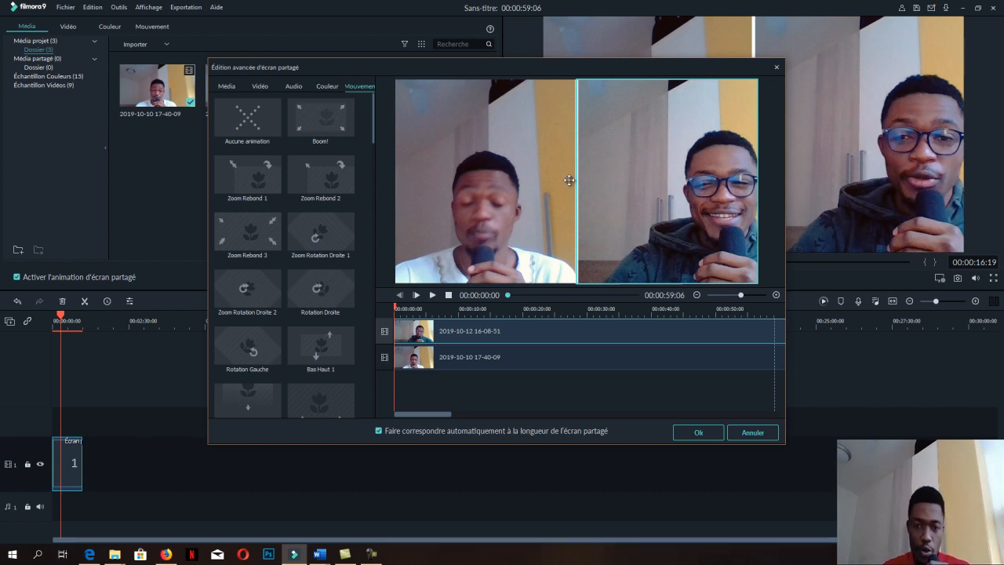
click(702, 433)
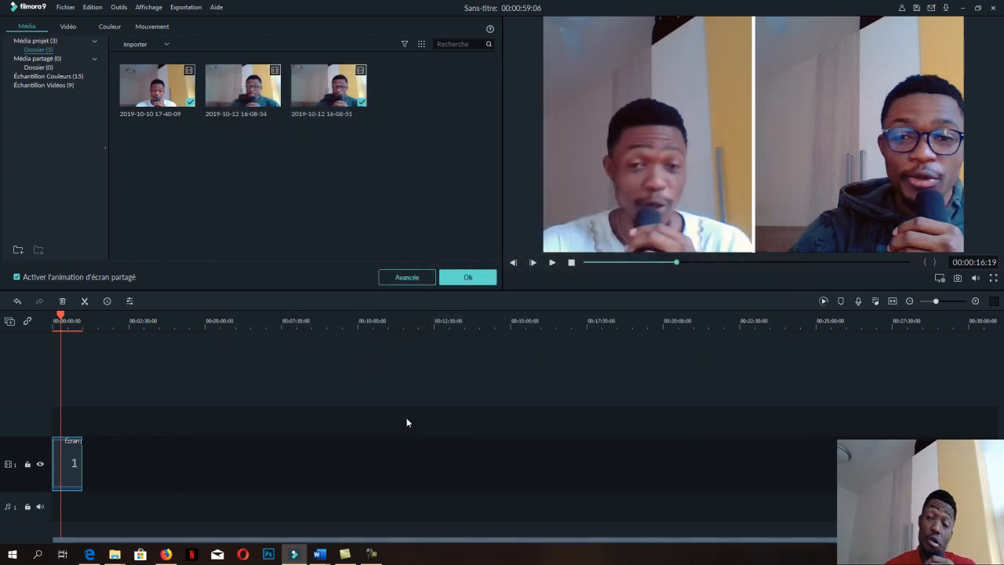